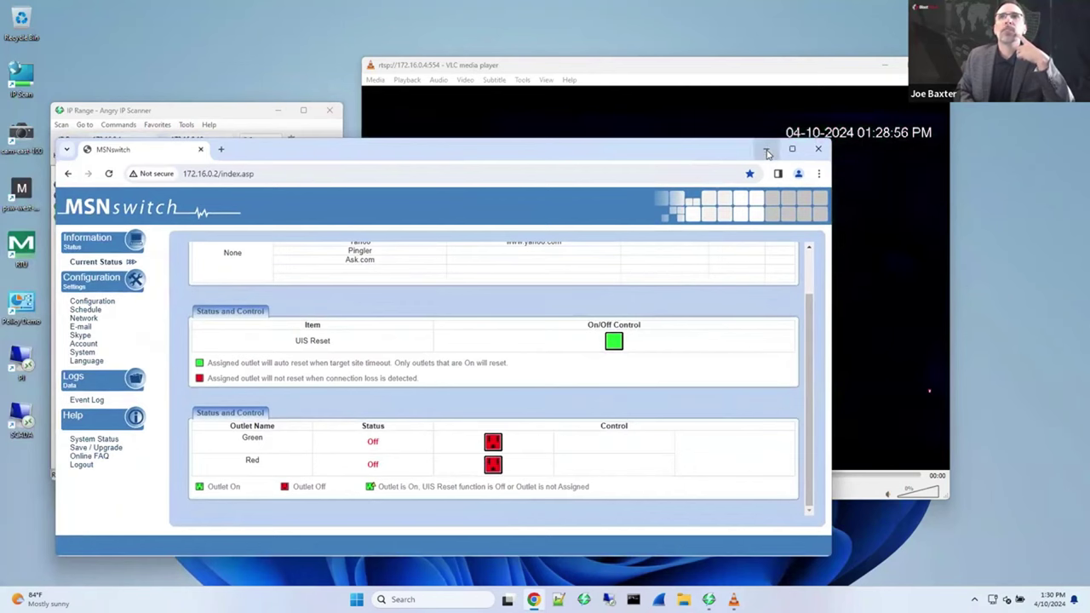
Step: Minimize the MSNswitch window, switch to the BlastShield Orchestrator, and disable the Corp-Camera policy with the change saved
click(766, 148)
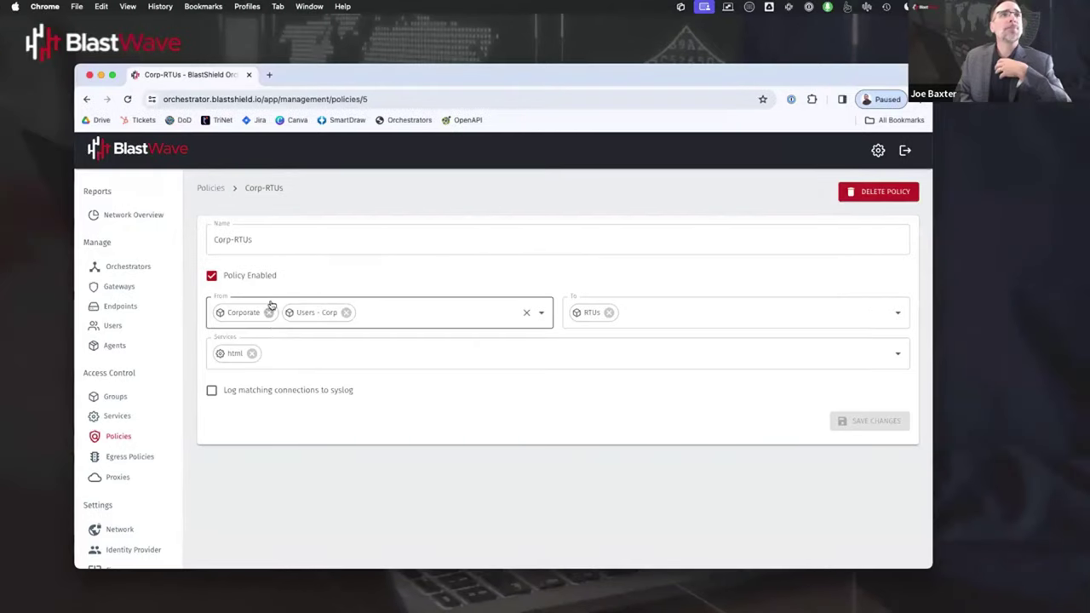
click(207, 188)
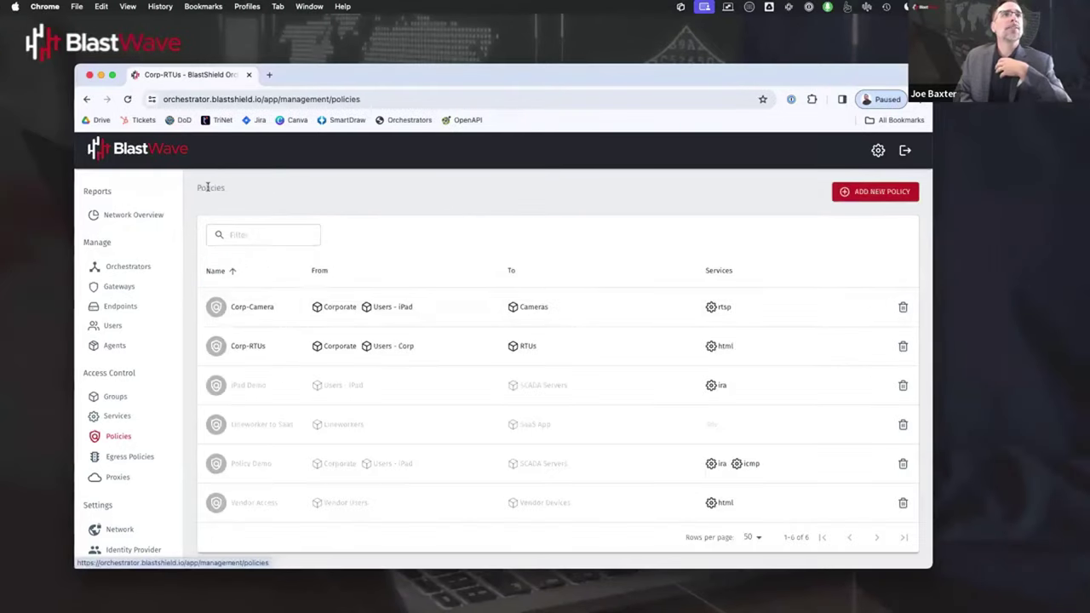
click(249, 308)
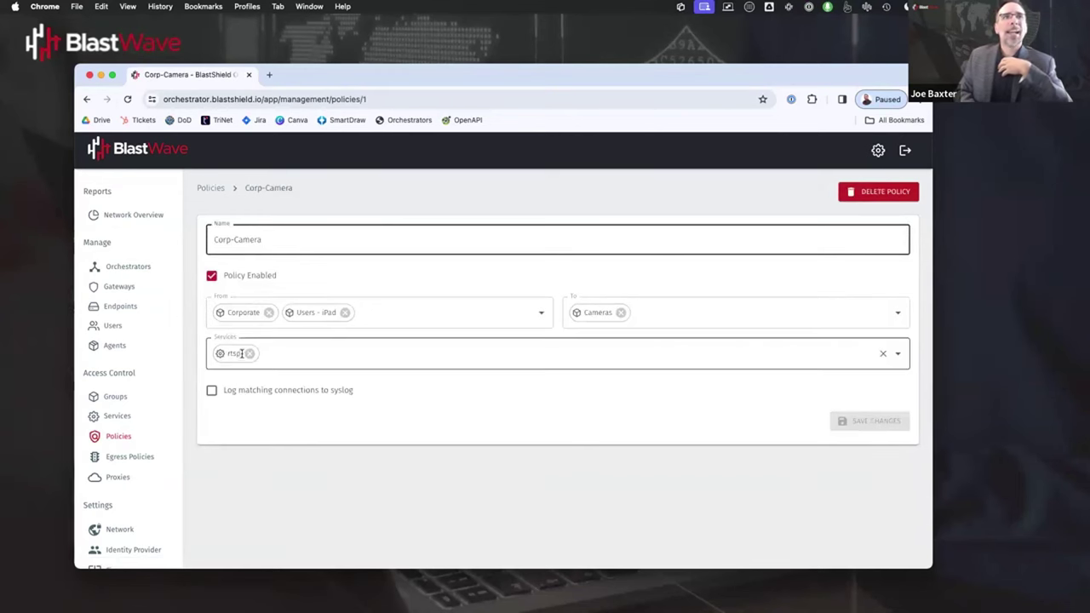
click(236, 281)
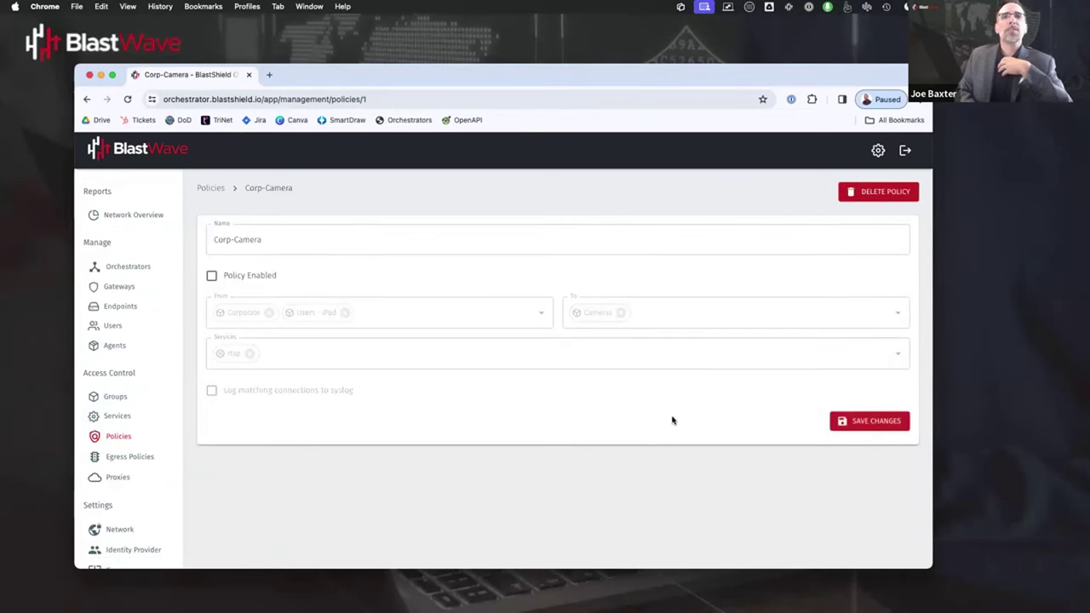
key(ctrl+Right)
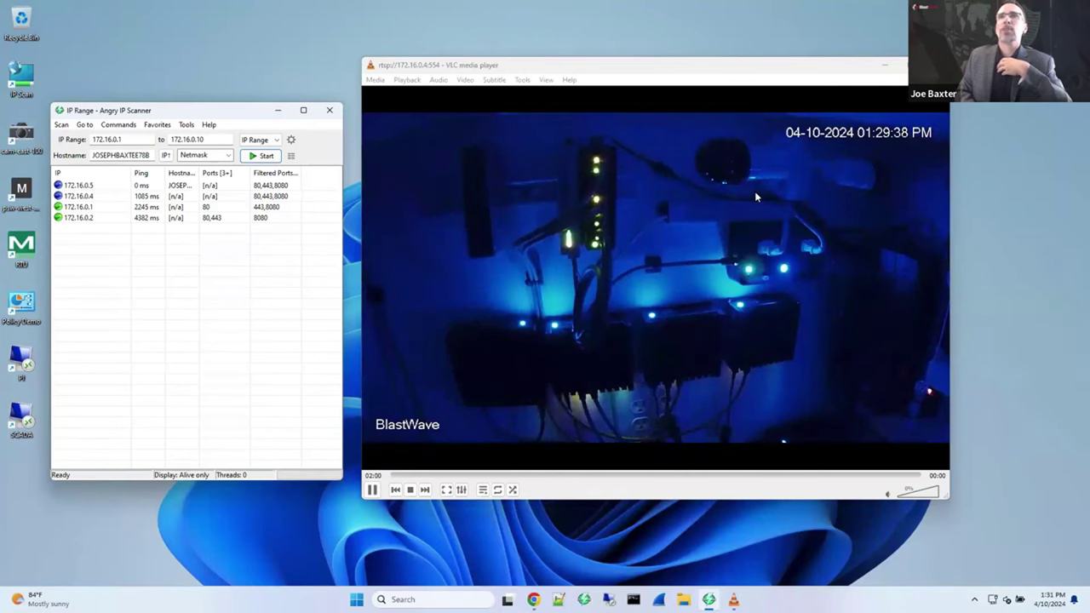
key(ctrl+Left)
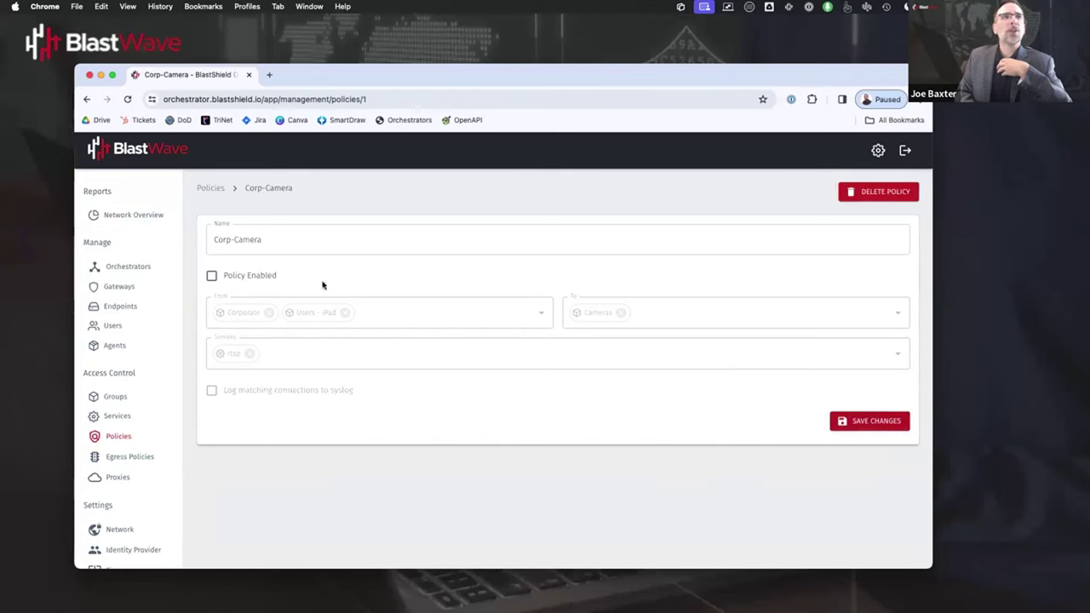
key(ctrl+Right)
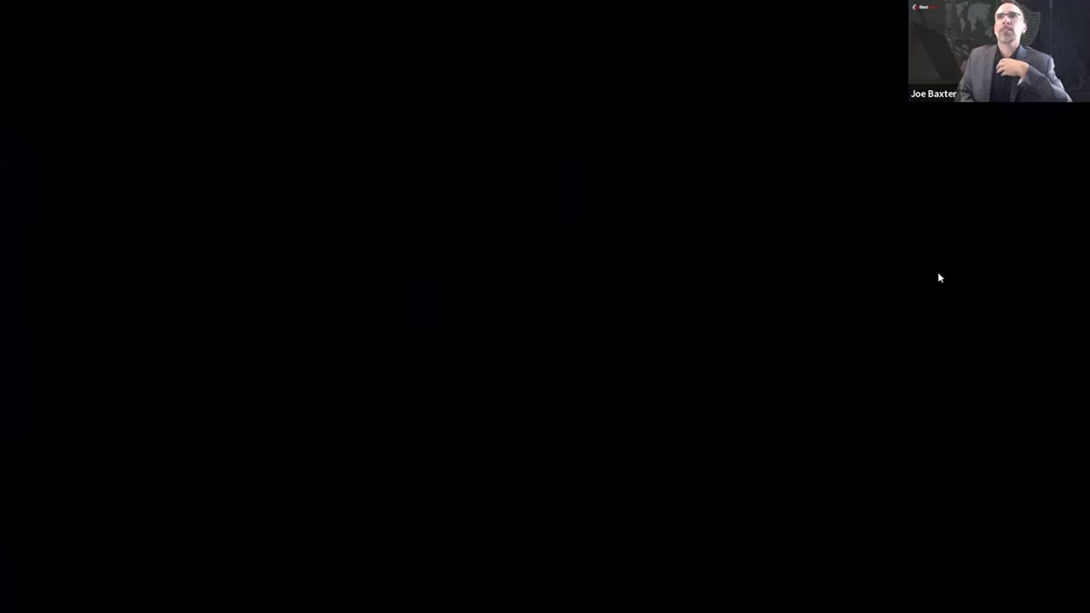
key(ctrl+Left)
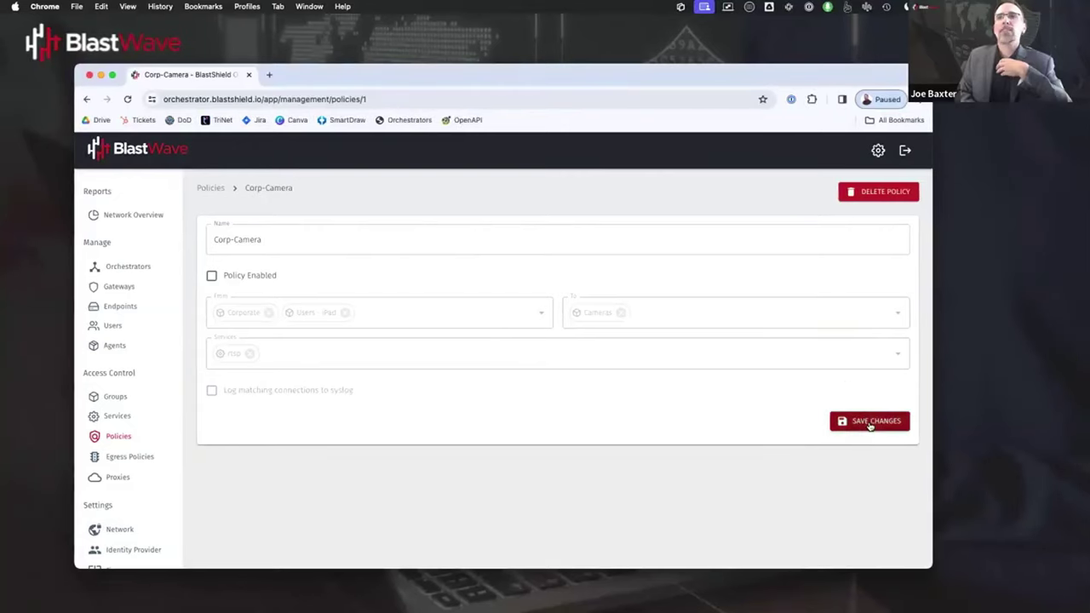
click(870, 422)
Step: On the Windows desktop, close VLC media player and rescan 172.16.0.1 to 172.16.0.10 with Angry IP Scanner
key(ctrl+Right)
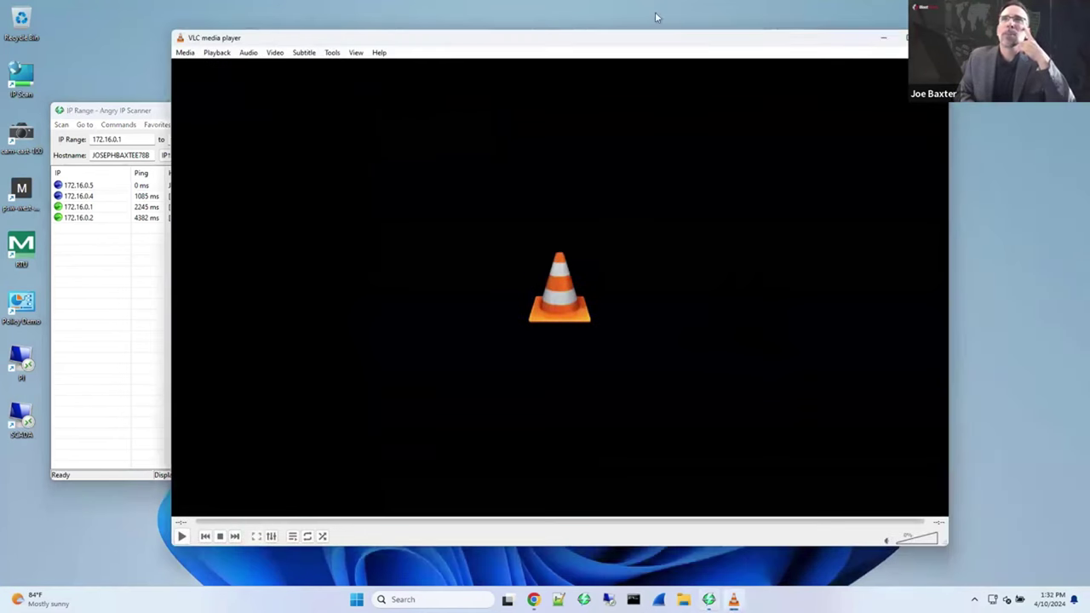
click(932, 37)
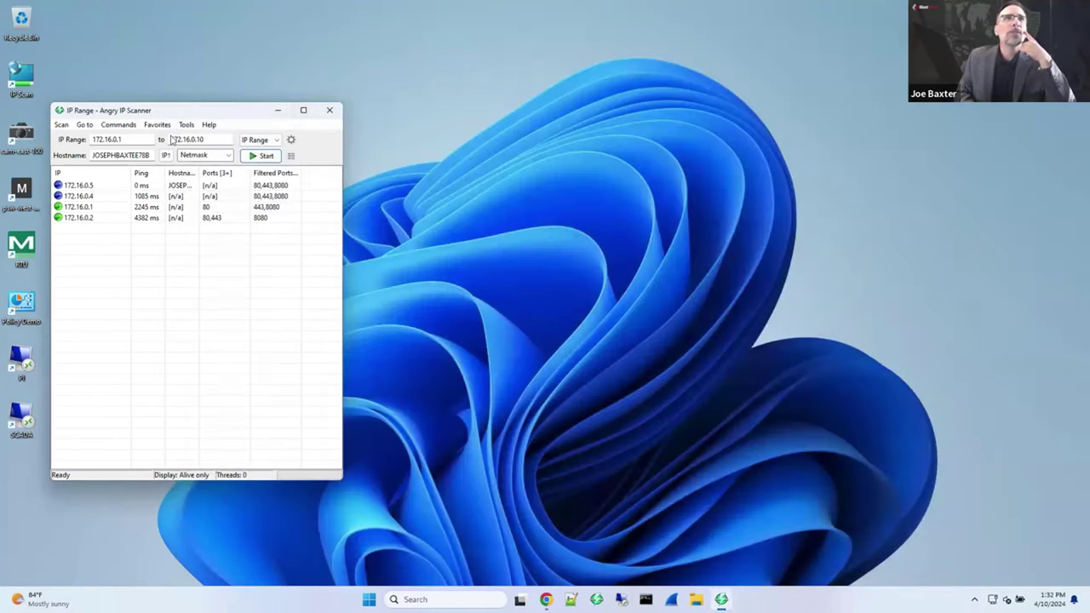
drag(201, 118, 255, 125)
click(315, 164)
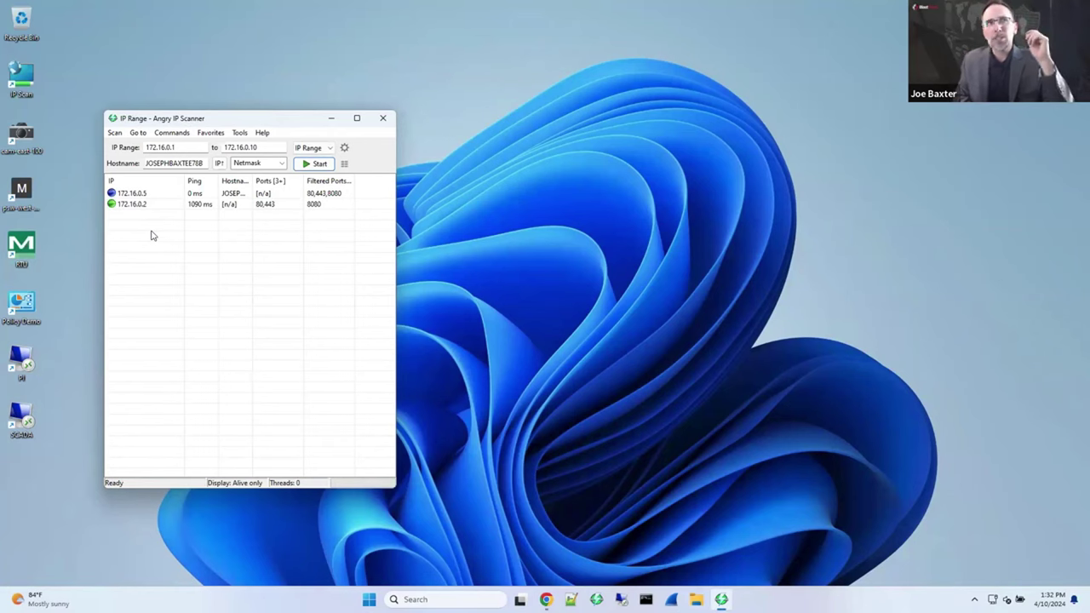
Step: Back in the BlastShield Orchestrator, enable the Policy Demo policy and save the change
key(ctrl+Left)
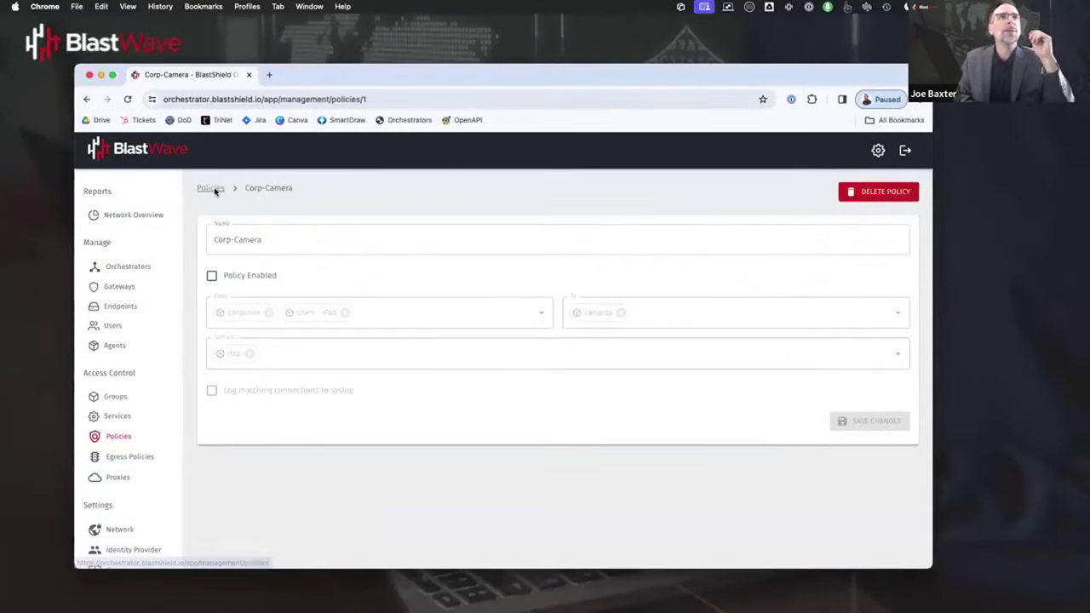
click(210, 188)
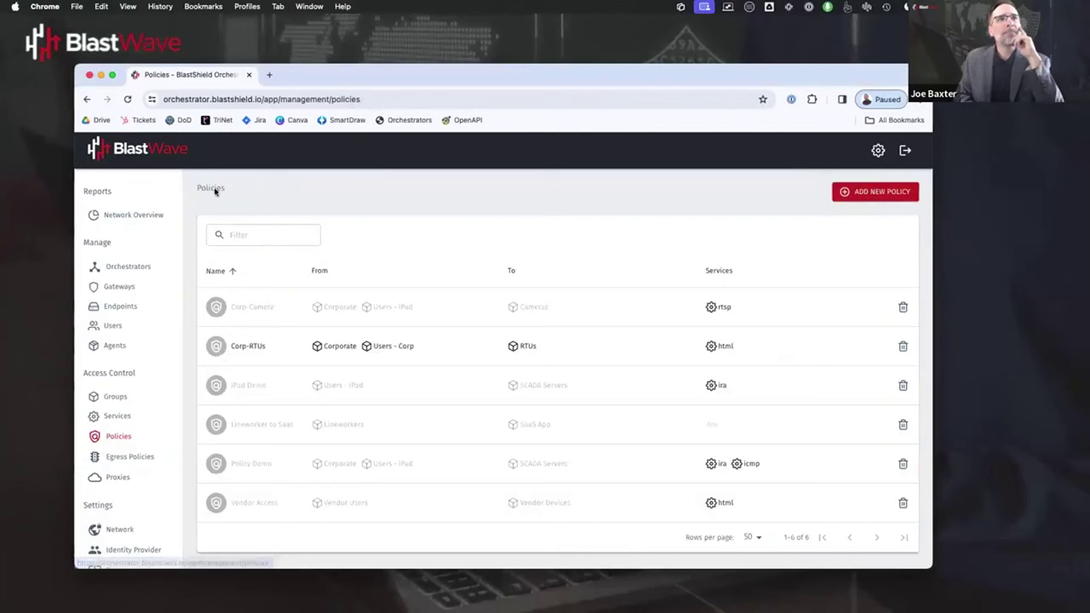
click(246, 467)
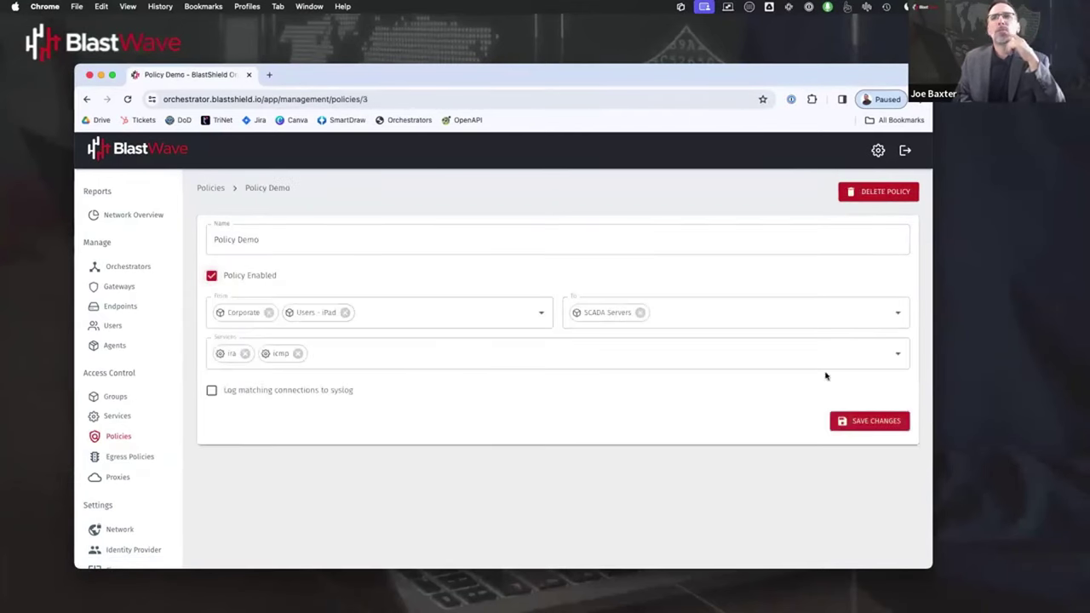
click(869, 421)
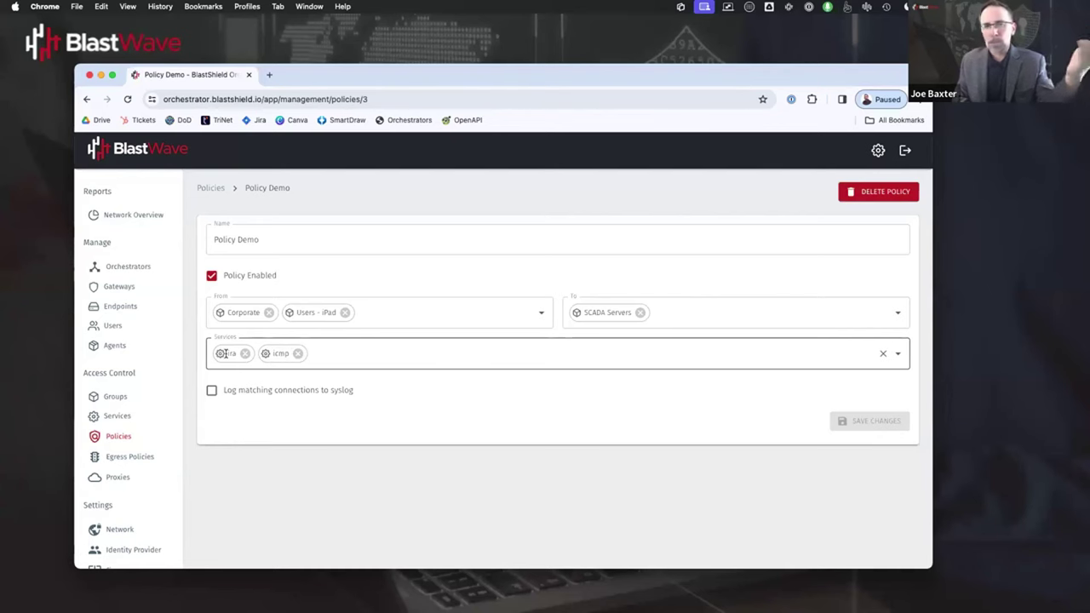
Step: Return to Angry IP Scanner, repeat the scan of the same IP range, and move its window closer to the desktop shortcuts
key(super+Tab)
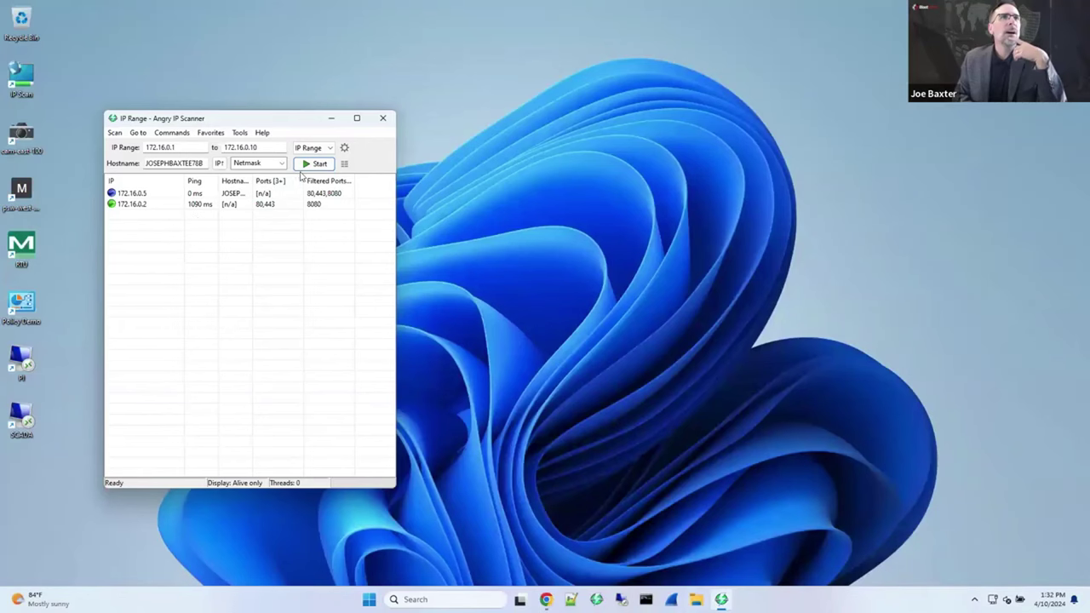
click(308, 165)
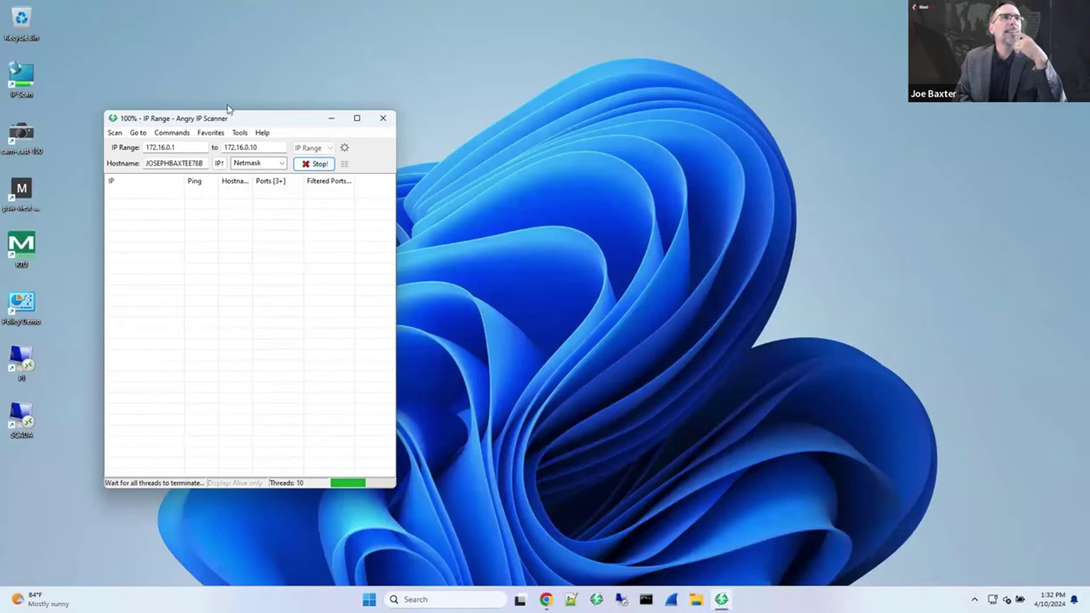
drag(267, 119, 218, 126)
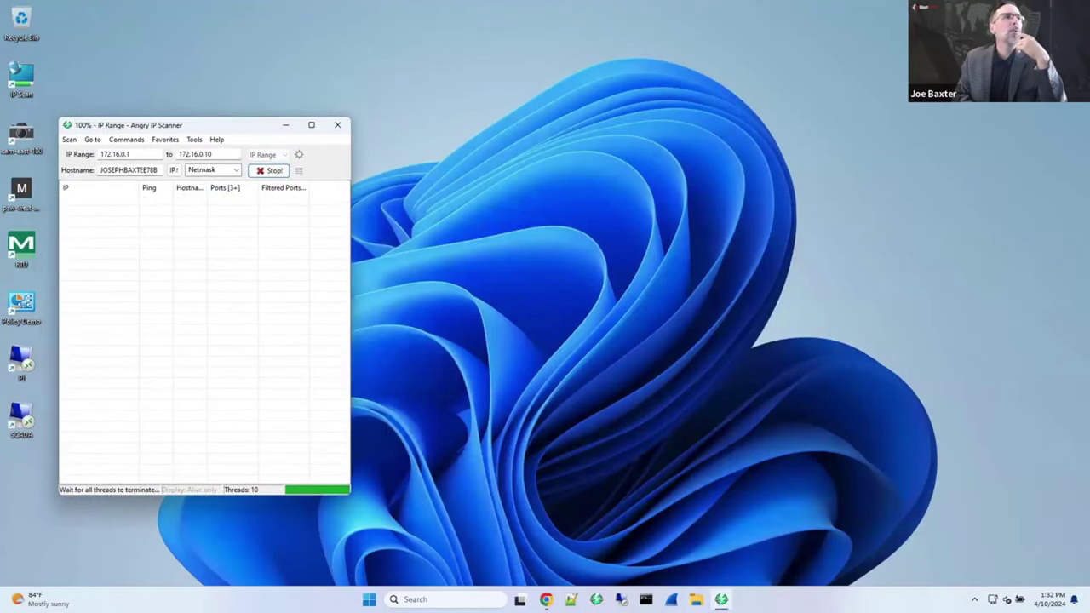
Step: Launch the Policy Demo desktop shortcut and open a terminal inside the SCADA remote desktop session
double_click(21, 302)
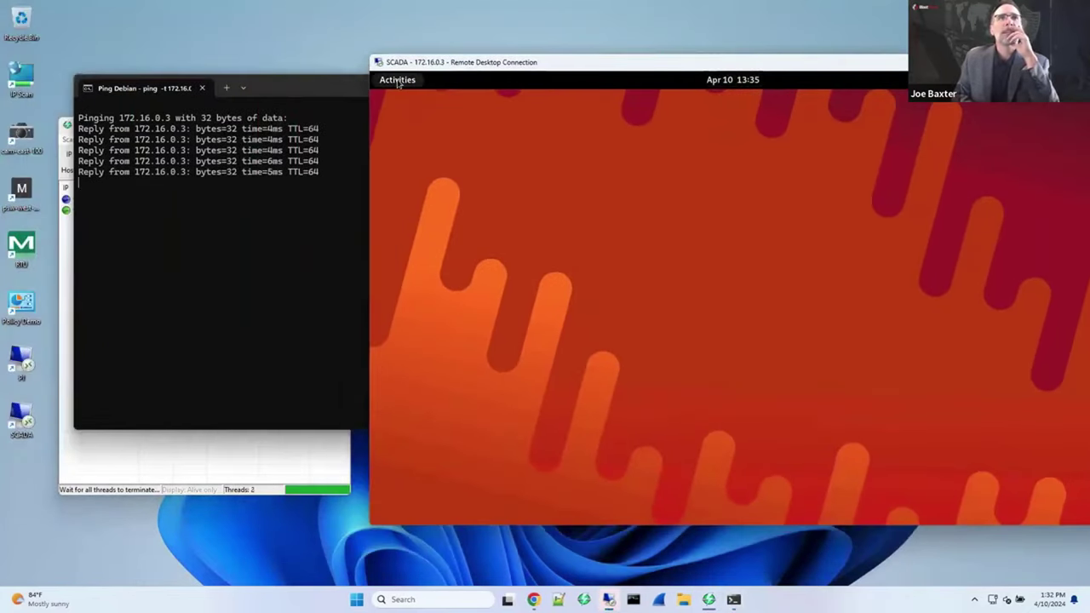
drag(310, 85, 307, 116)
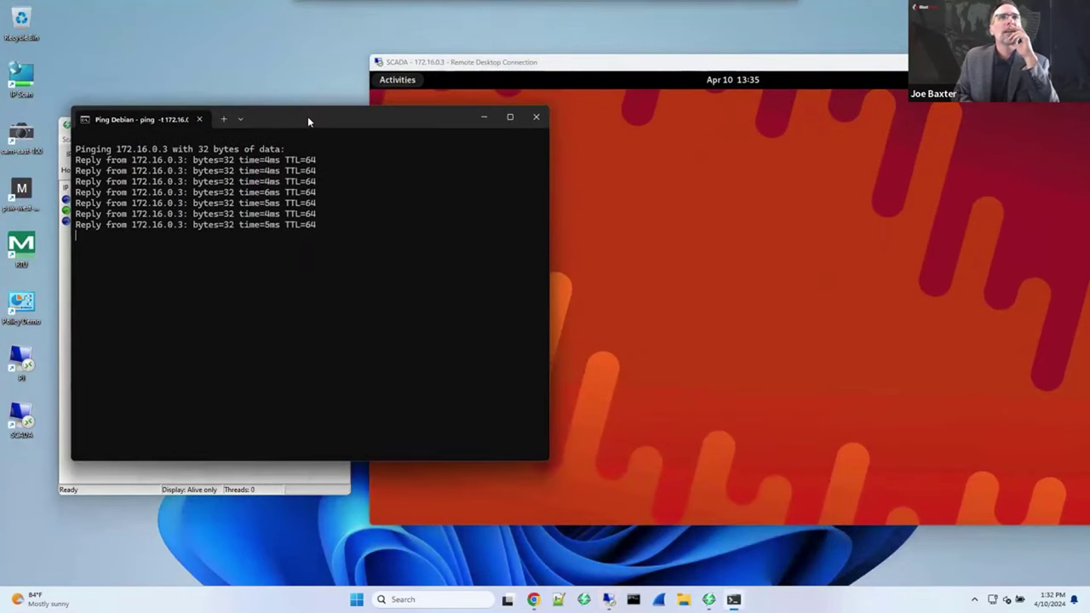
click(409, 81)
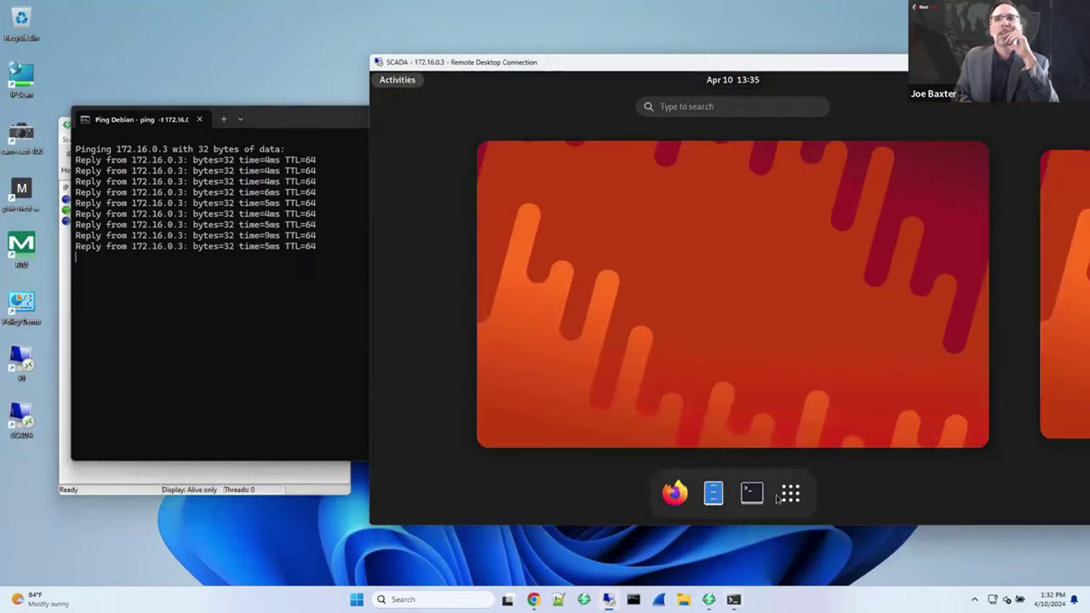
click(753, 493)
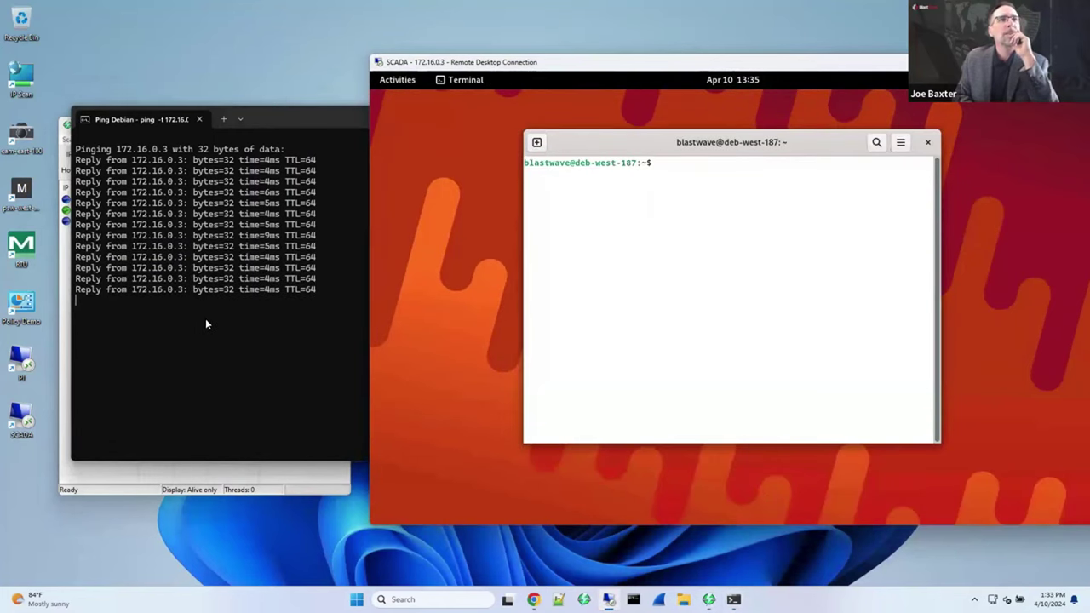
Step: Remove the icmp service from the Policy Demo policy, save it, and check the running ping and the SCADA session
key(ctrl+Left)
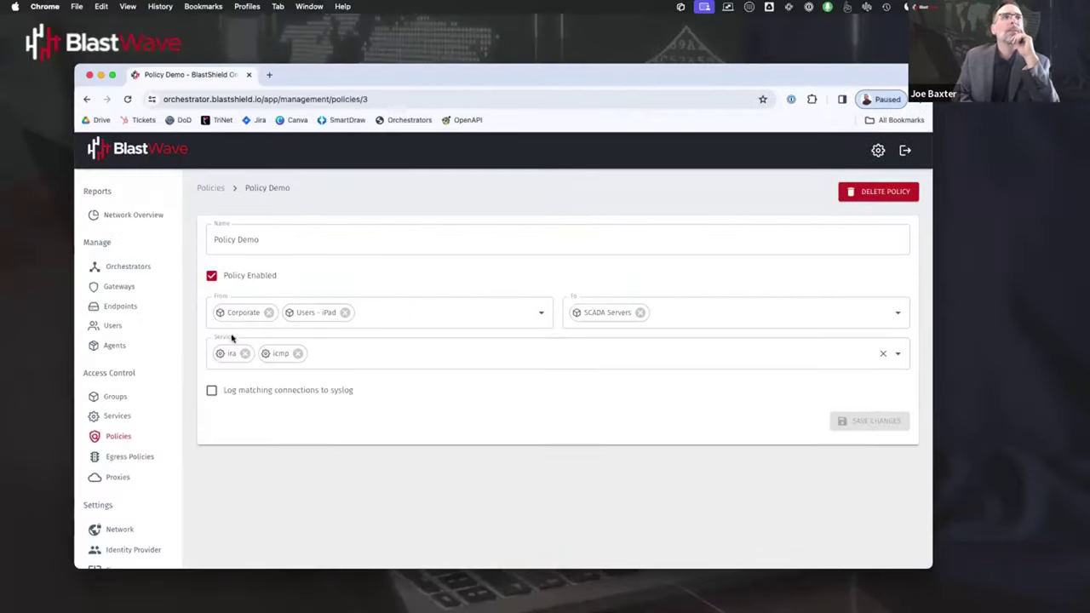
click(298, 354)
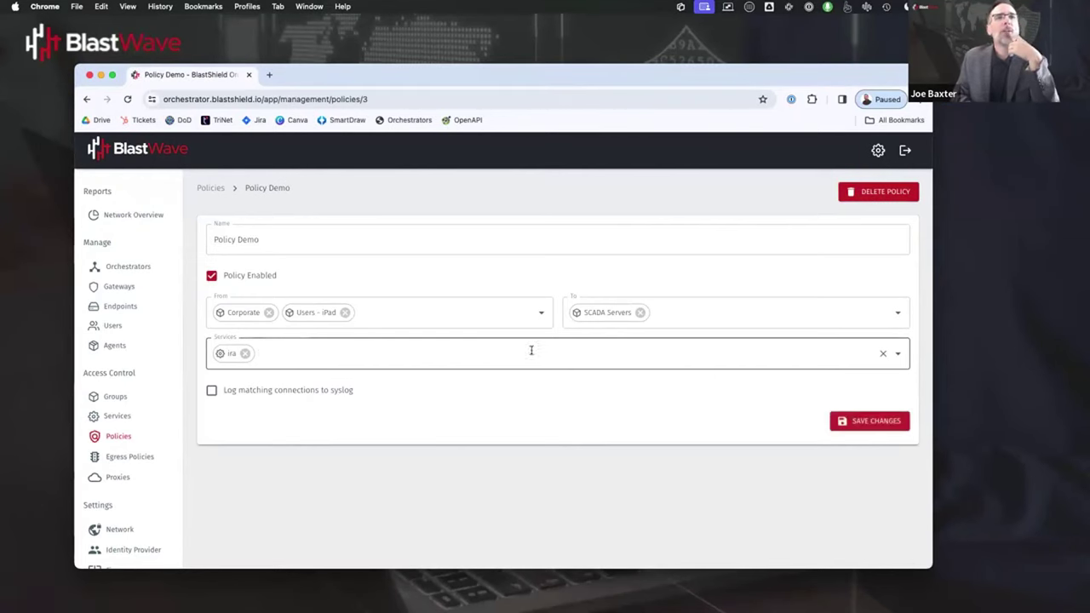
click(866, 421)
key(ctrl+Right)
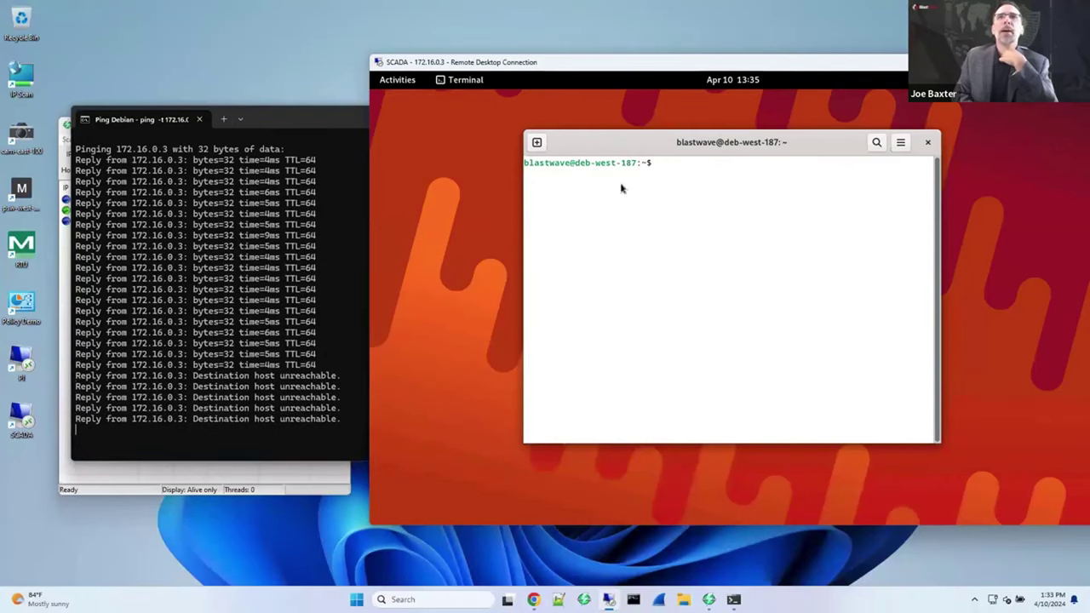
drag(611, 143, 648, 150)
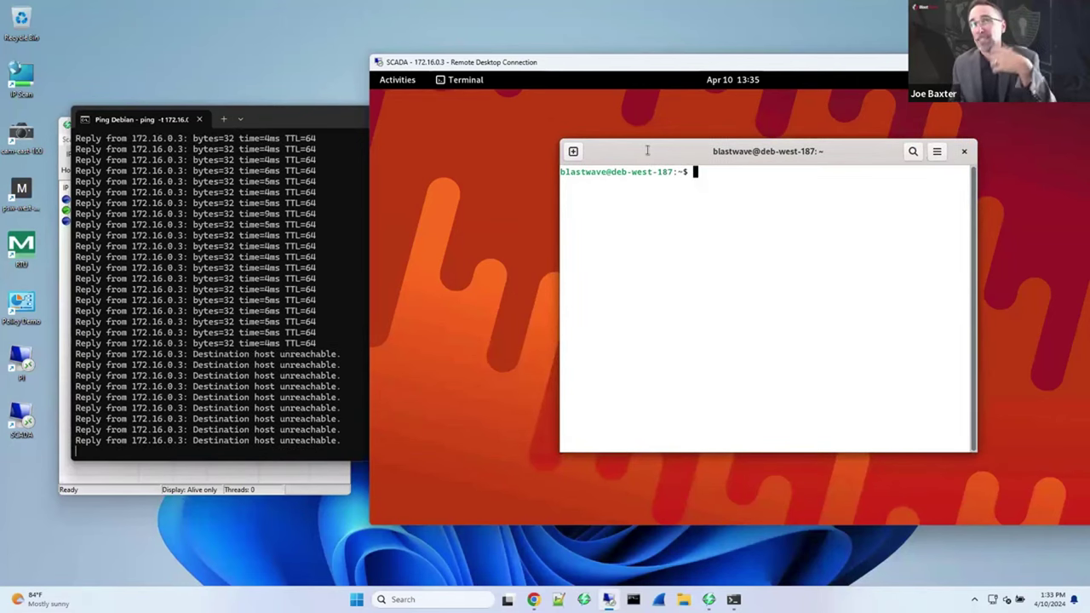
Step: Add the icmp service back to the Policy Demo policy, save it, and check the running ping to 172.16.0.3
key(ctrl+Left)
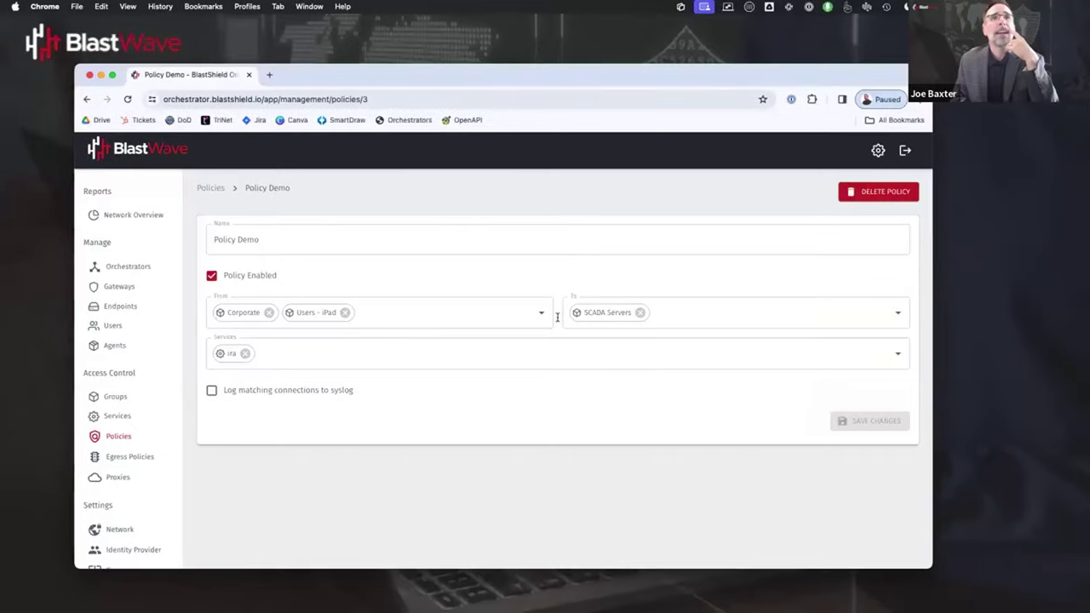
click(897, 352)
click(273, 412)
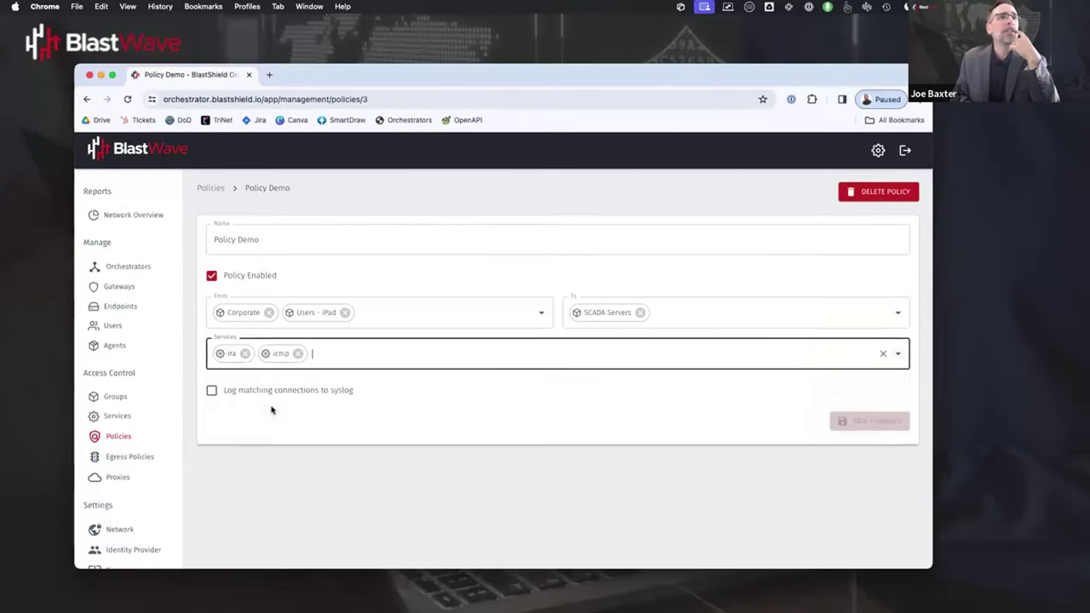
click(895, 422)
key(ctrl+Right)
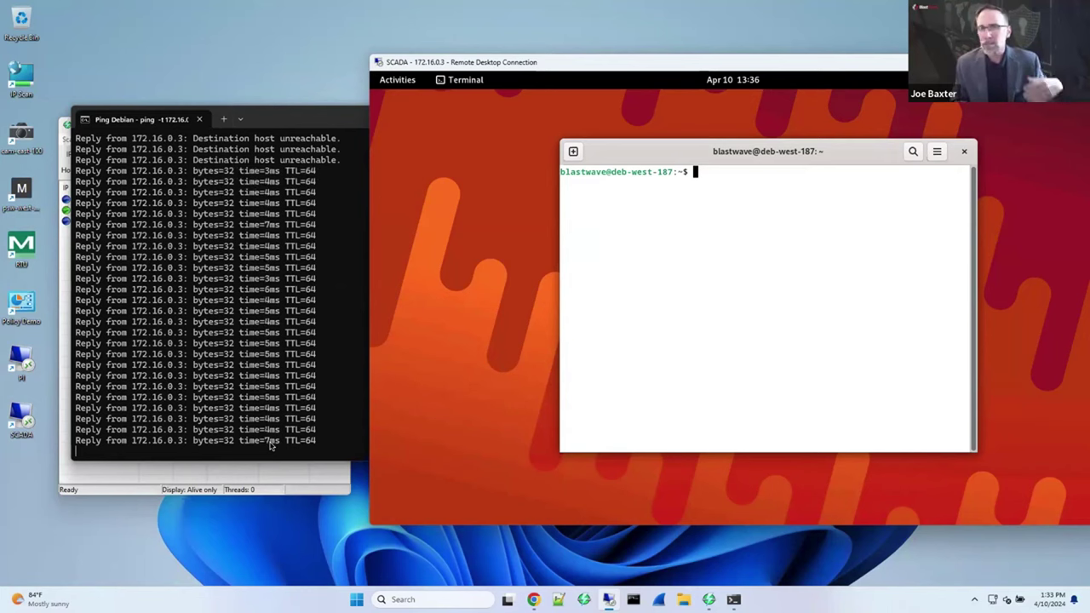
key(ctrl+Left)
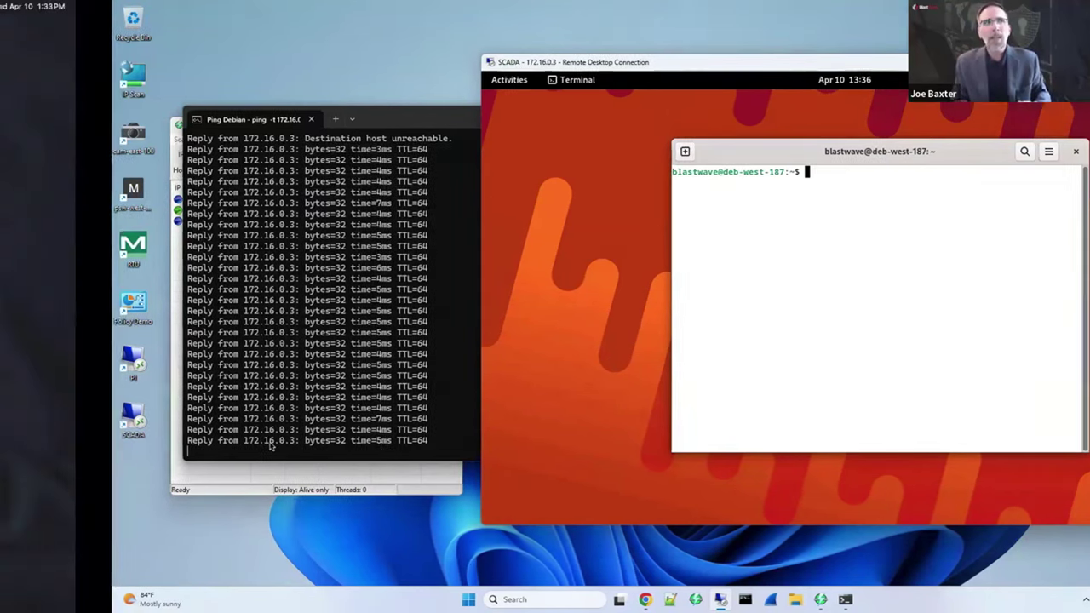